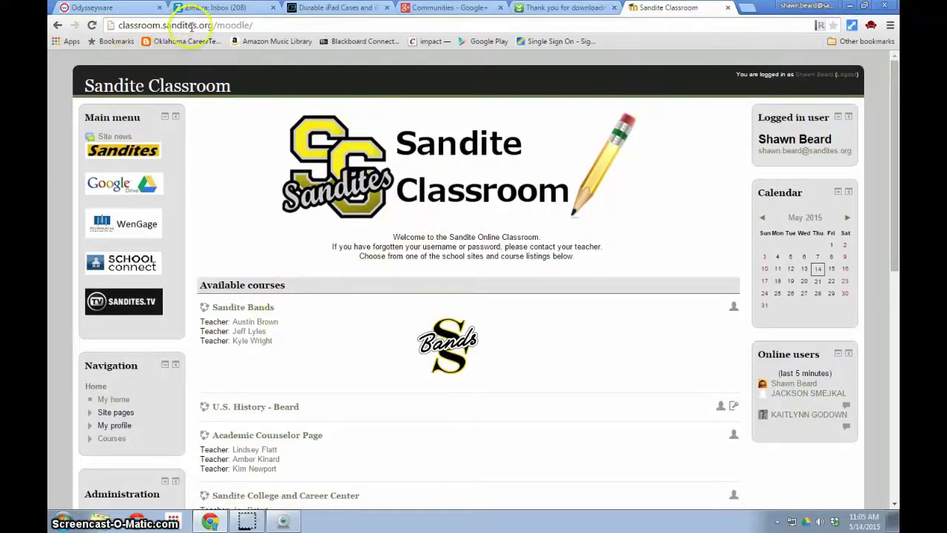
Step: Scroll the Moodle front page to find the Garfield Elementary course category
{"action": "scroll", "coordinate": [198, 253], "scroll_direction": "down", "scroll_amount": 8}
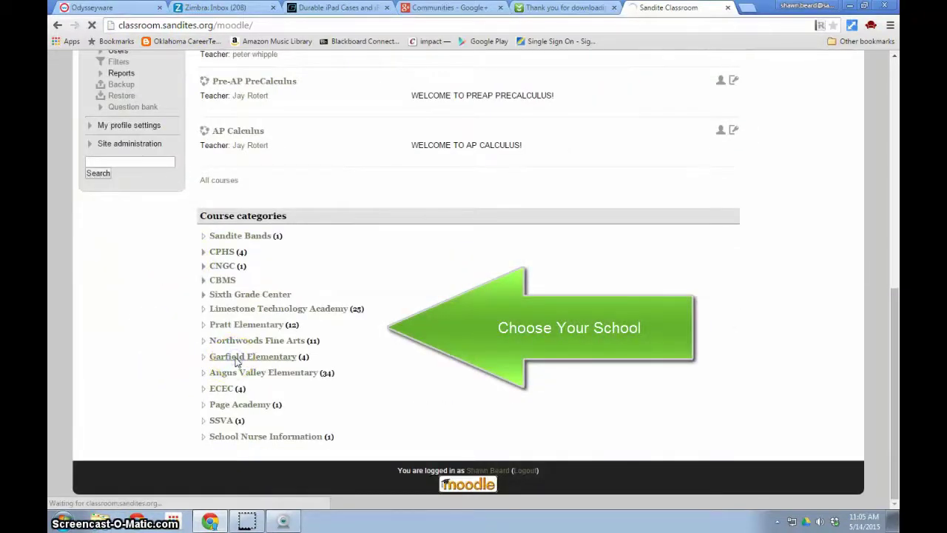
{"action": "scroll", "coordinate": [389, 366], "scroll_direction": "down", "scroll_amount": 3}
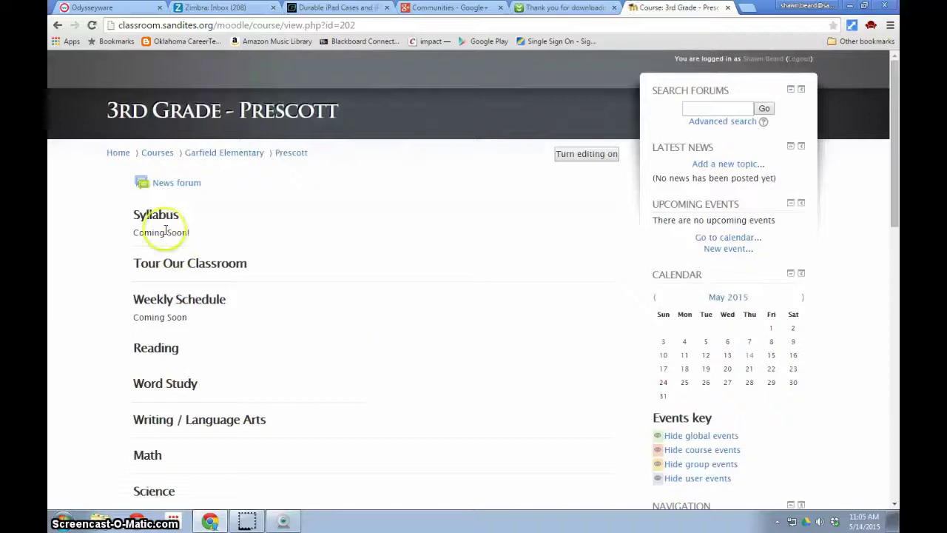
{"action": "scroll", "coordinate": [449, 394], "scroll_direction": "down", "scroll_amount": 2}
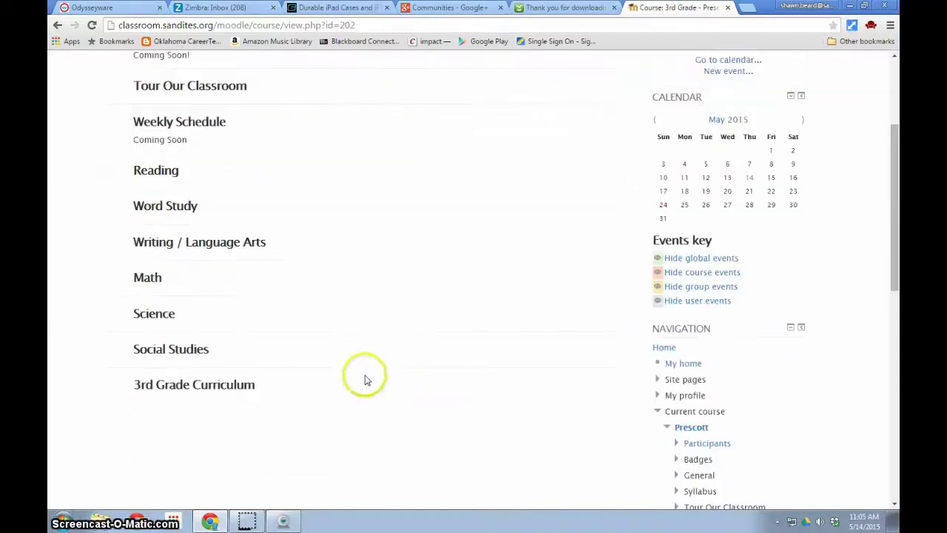
{"action": "scroll", "coordinate": [311, 355], "scroll_direction": "up", "scroll_amount": 4}
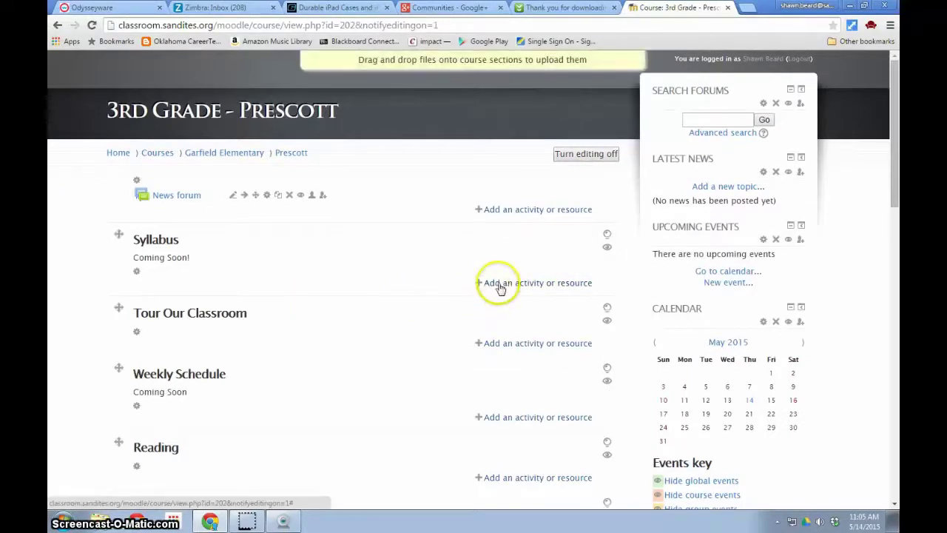
Step: Pick File from the activity chooser under Tour Our Classroom and add it
{"action": "left_click", "coordinate": [514, 344]}
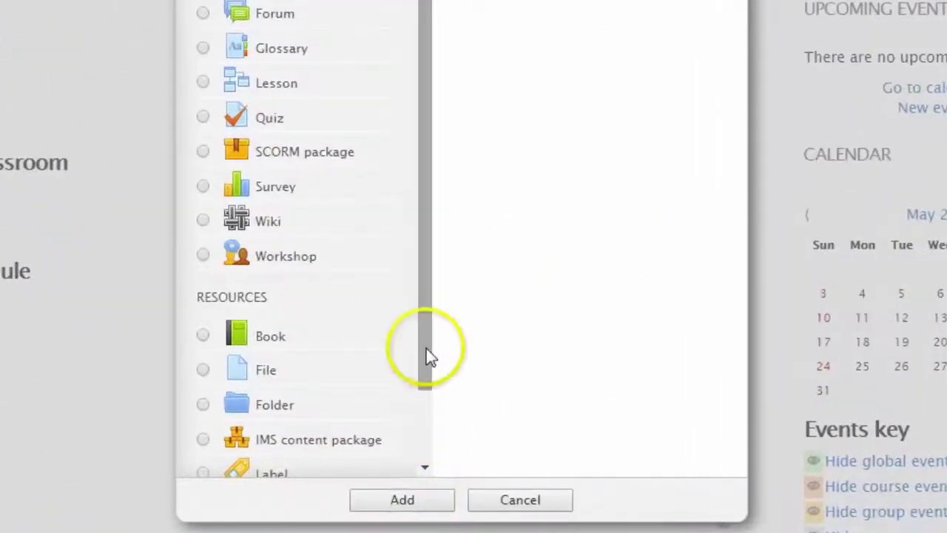
{"action": "left_click_drag", "start_coordinate": [419, 370], "coordinate": [418, 450]}
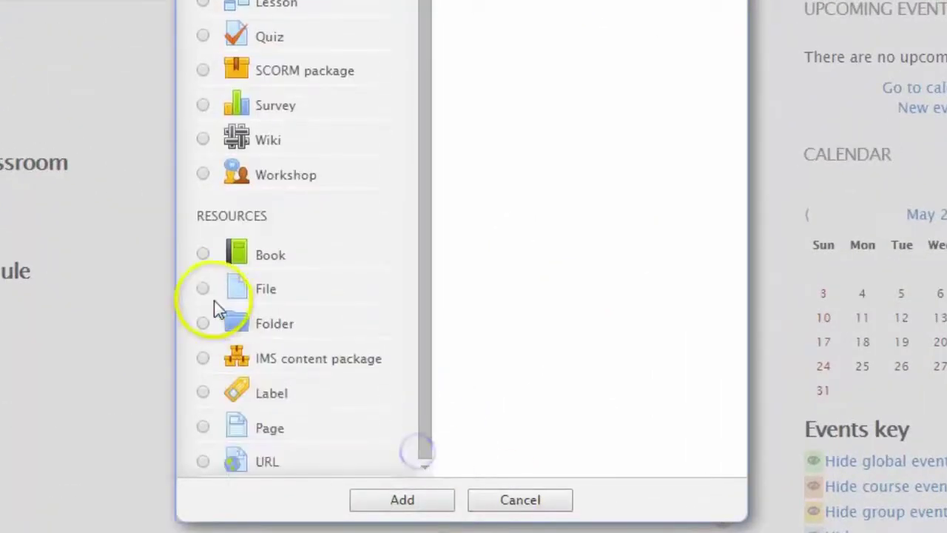
{"action": "left_click", "coordinate": [203, 288]}
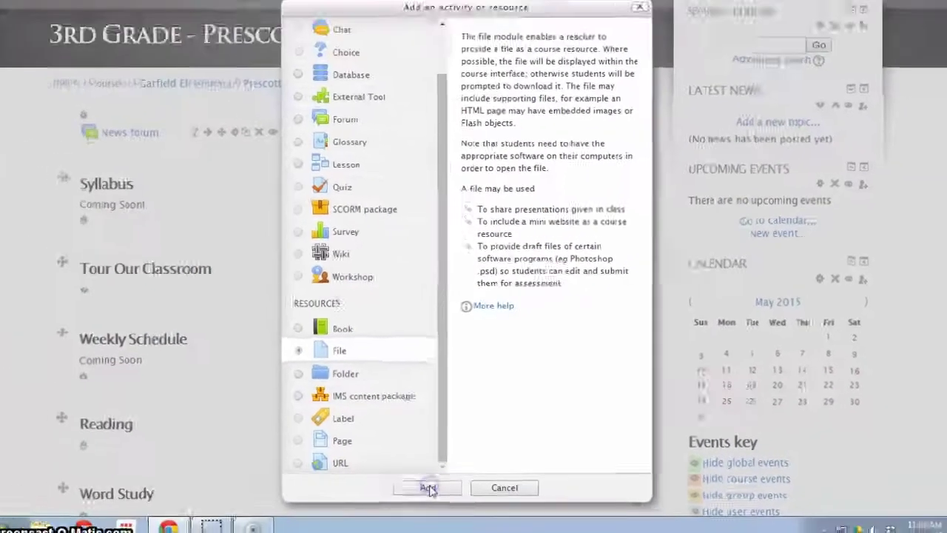
{"action": "left_click", "coordinate": [412, 495]}
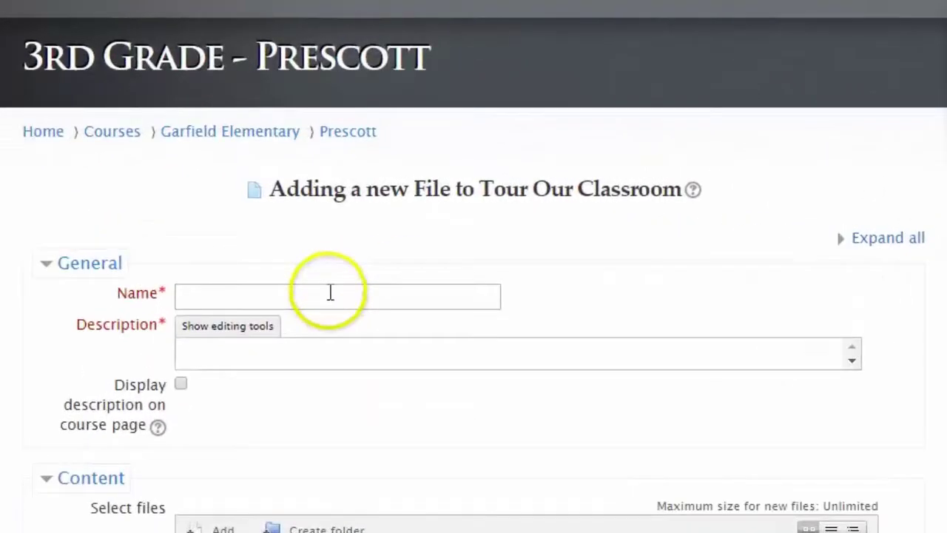
Step: Enter 'Picture Sample' as the resource name and 'NA' as its description
{"action": "left_click", "coordinate": [329, 293]}
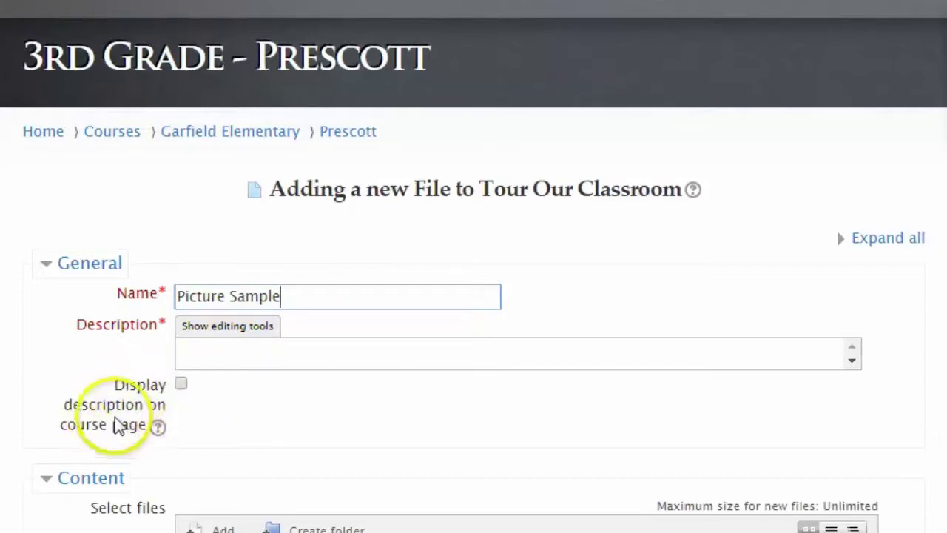
{"action": "left_click", "coordinate": [219, 347]}
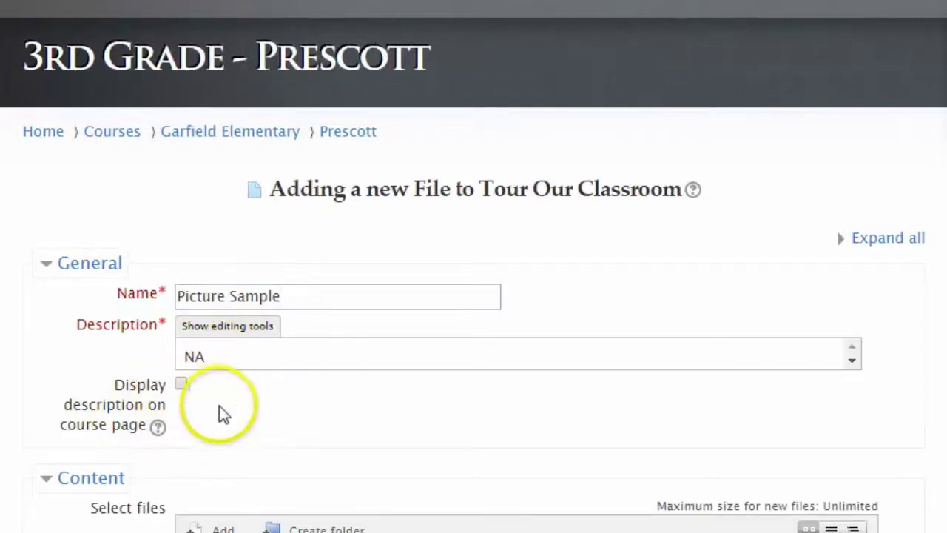
{"action": "scroll", "coordinate": [120, 507], "scroll_direction": "down", "scroll_amount": 3}
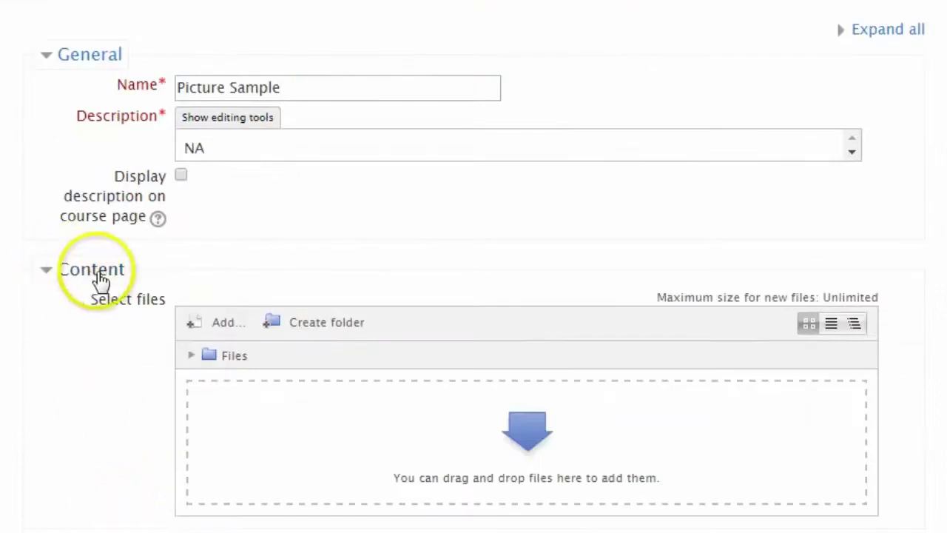
Step: Sign in to Google Drive from the resource's file picker
{"action": "left_click", "coordinate": [222, 323]}
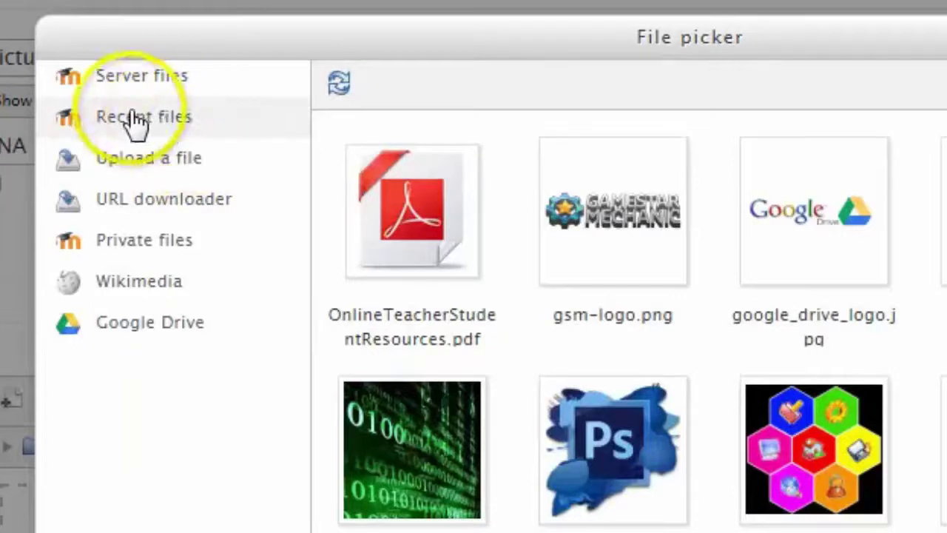
{"action": "left_click", "coordinate": [152, 160]}
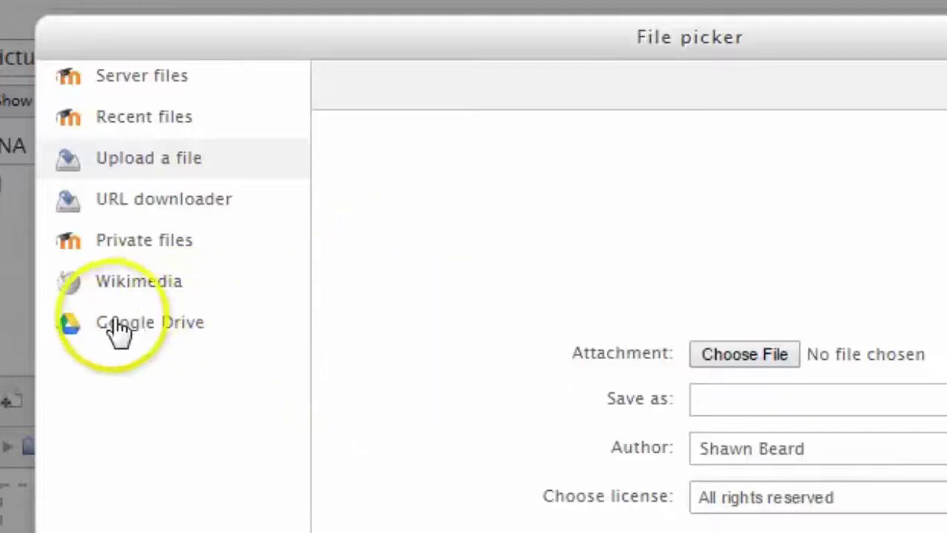
{"action": "left_click", "coordinate": [115, 325]}
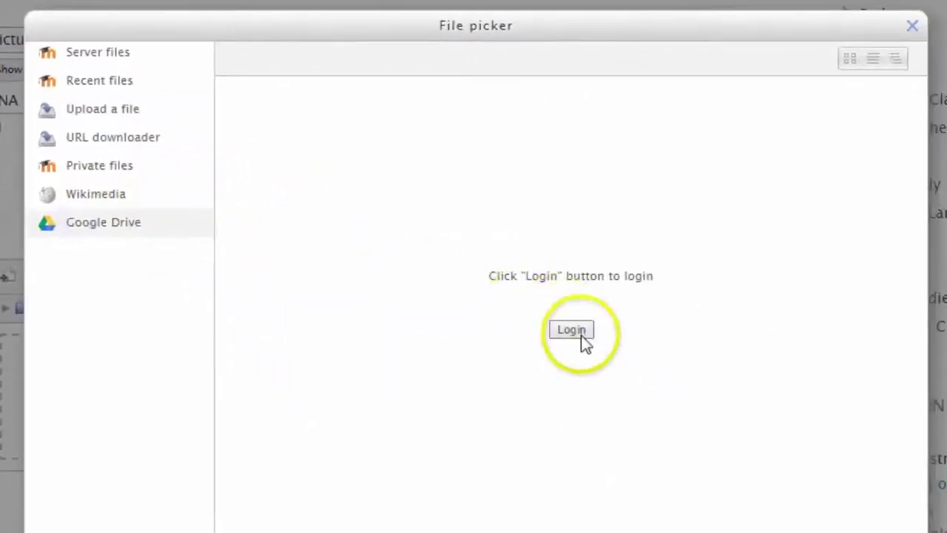
{"action": "left_click", "coordinate": [685, 397]}
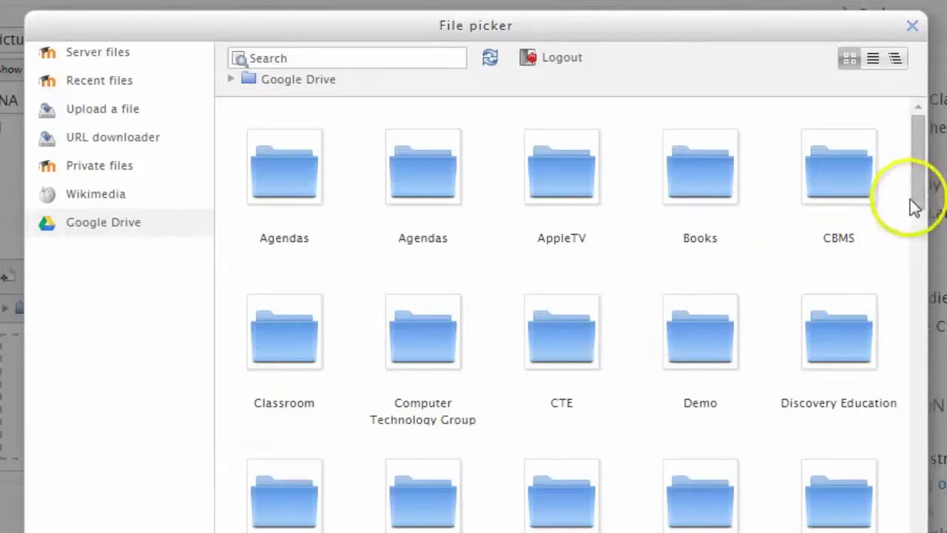
Step: Select Google Profile Photo.png from the Pictures folder as the attached file
{"action": "left_click_drag", "start_coordinate": [918, 206], "coordinate": [927, 342]}
{"action": "left_click", "coordinate": [852, 129]}
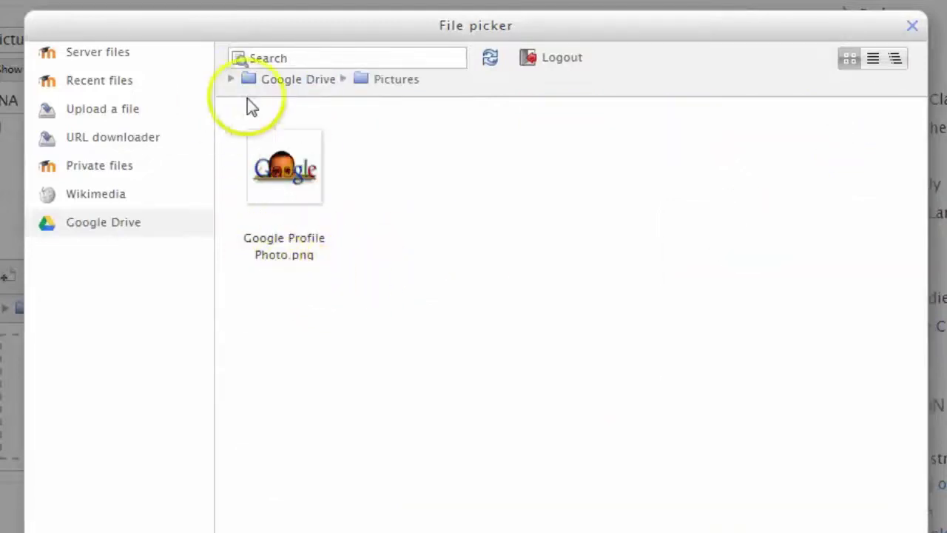
{"action": "left_click", "coordinate": [289, 207]}
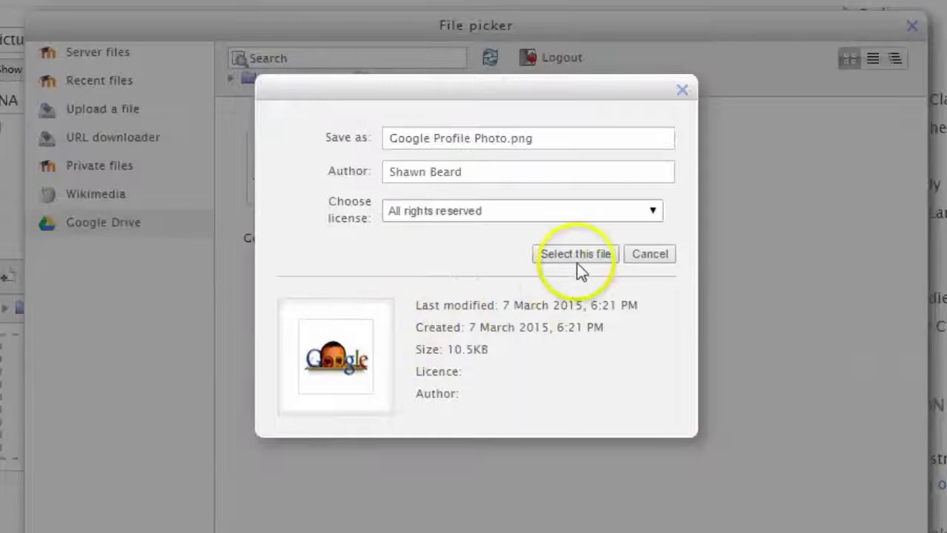
{"action": "left_click", "coordinate": [561, 254]}
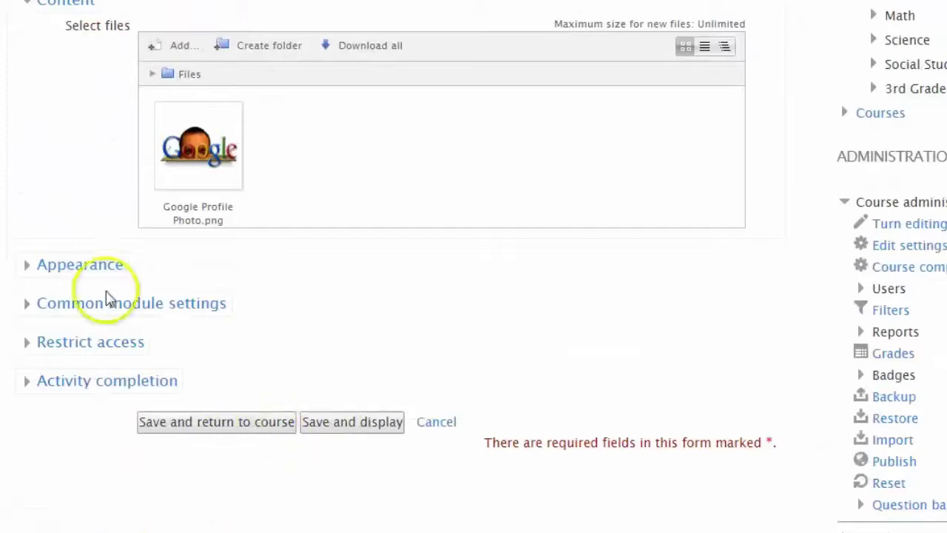
Step: Save the Picture Sample resource, then delete it from Tour Our Classroom and confirm
{"action": "left_click", "coordinate": [342, 427]}
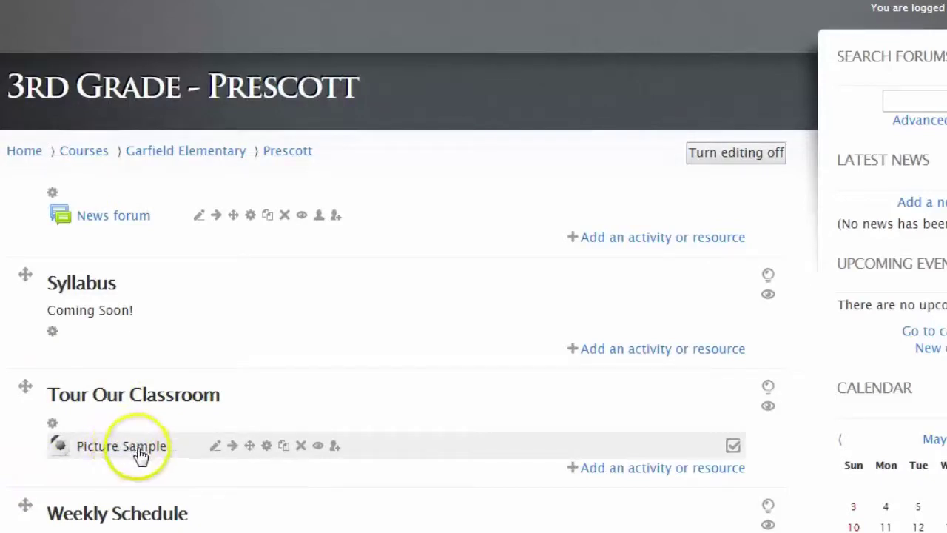
{"action": "left_click", "coordinate": [301, 445]}
{"action": "left_click", "coordinate": [604, 85]}
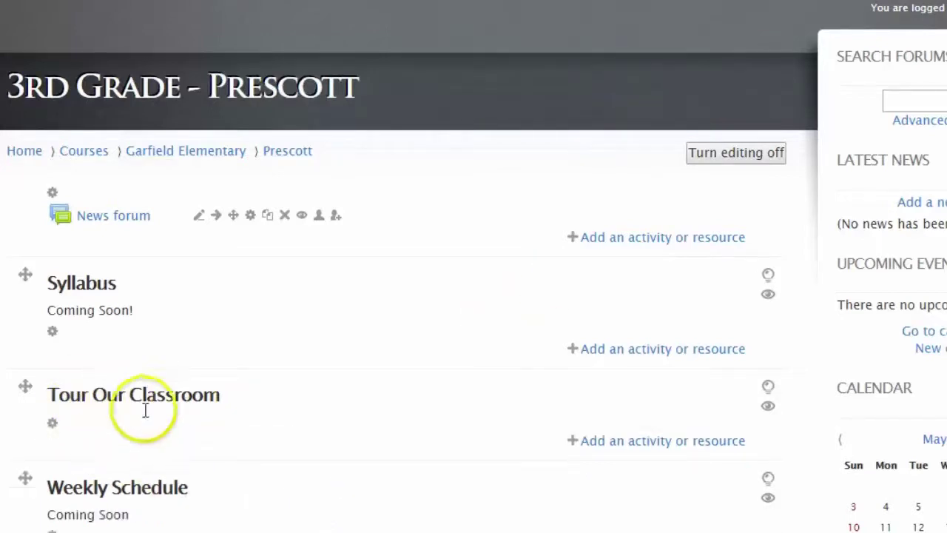
Step: Add a new Label to the Tour Our Classroom topic
{"action": "left_click", "coordinate": [631, 444]}
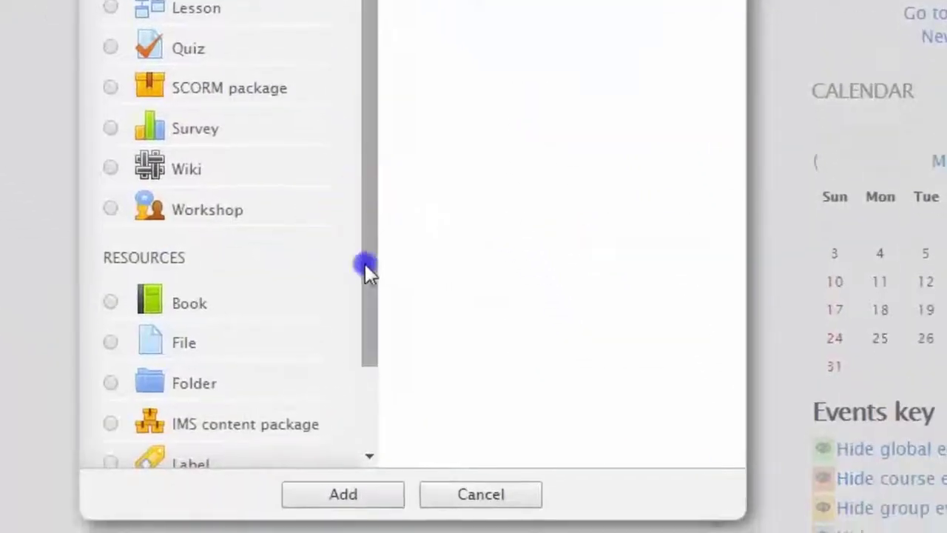
{"action": "left_click_drag", "start_coordinate": [365, 264], "coordinate": [359, 397]}
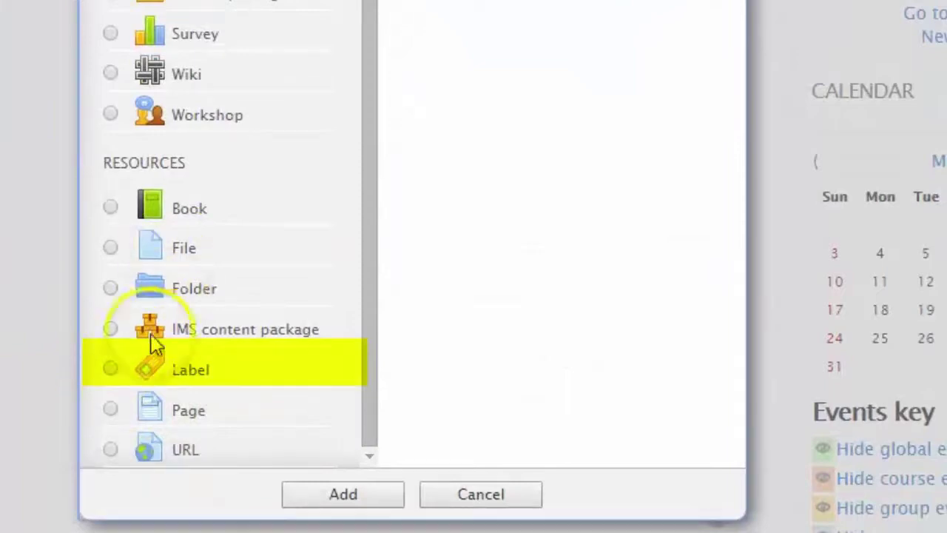
{"action": "left_click", "coordinate": [110, 368]}
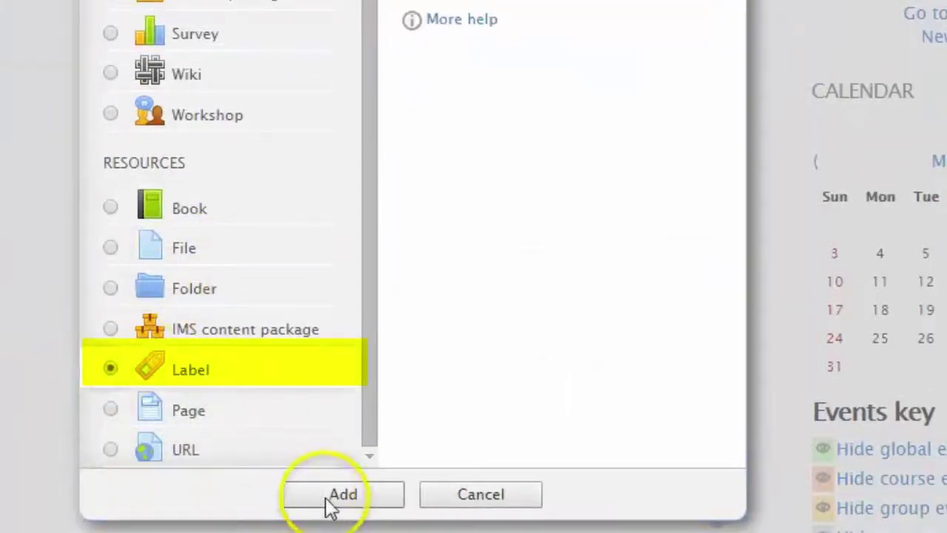
{"action": "left_click", "coordinate": [333, 503]}
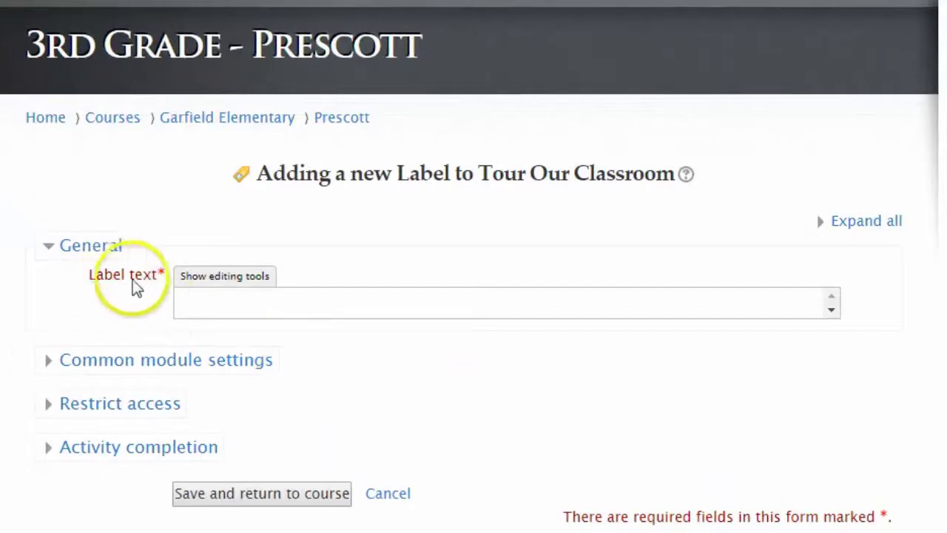
Step: Show the full formatting toolbar and enlarge the label text area
{"action": "left_click", "coordinate": [222, 276]}
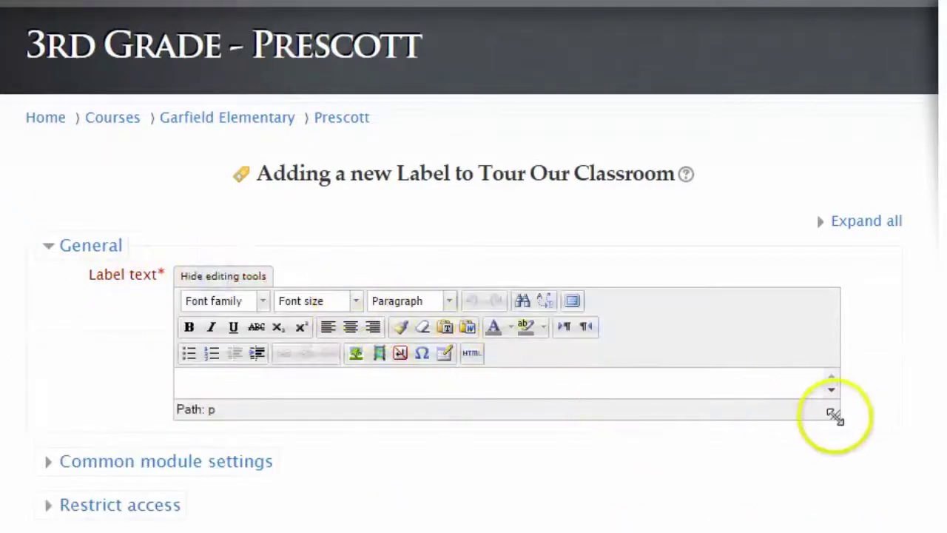
{"action": "left_click_drag", "start_coordinate": [834, 415], "coordinate": [890, 531]}
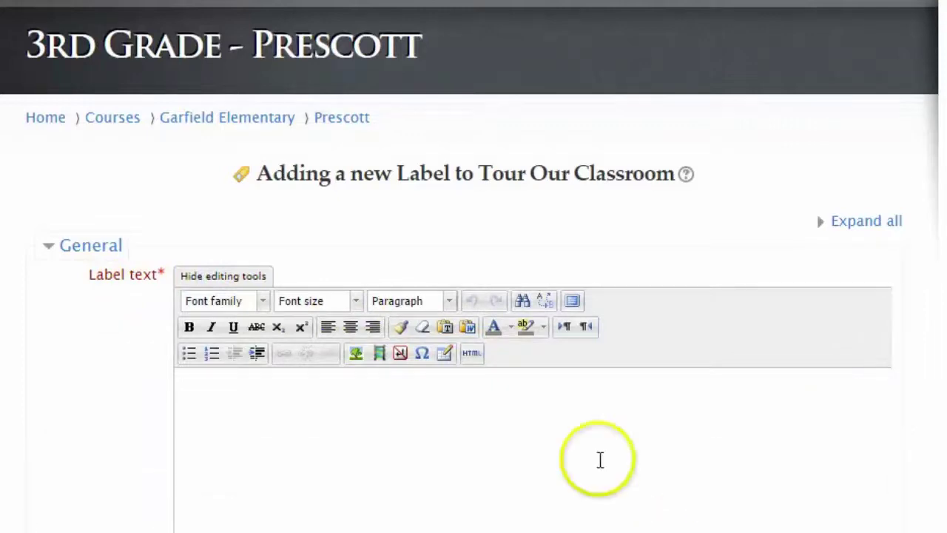
{"action": "scroll", "coordinate": [607, 410], "scroll_direction": "down", "scroll_amount": 2}
{"action": "left_click", "coordinate": [250, 323]}
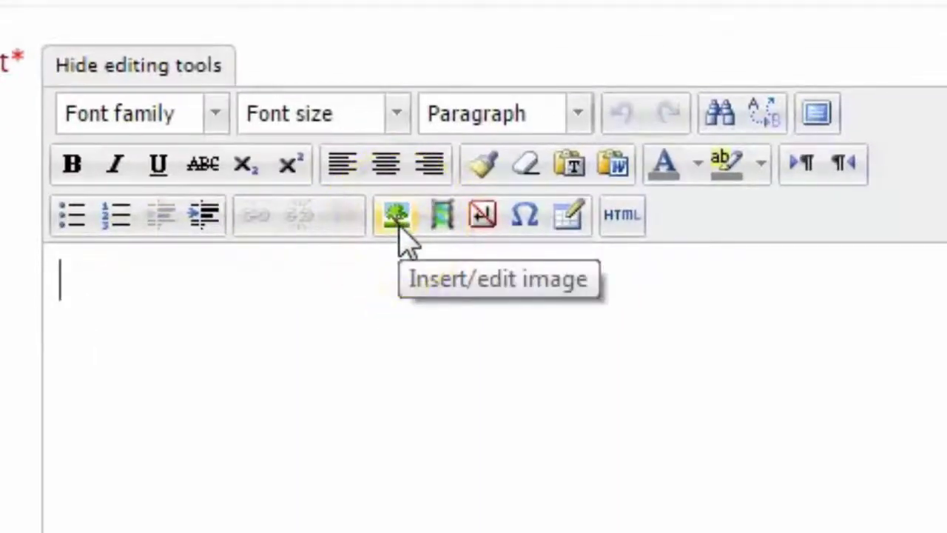
Step: Insert google_drive_logo.jpg from Recent files into the label text
{"action": "left_click", "coordinate": [397, 218]}
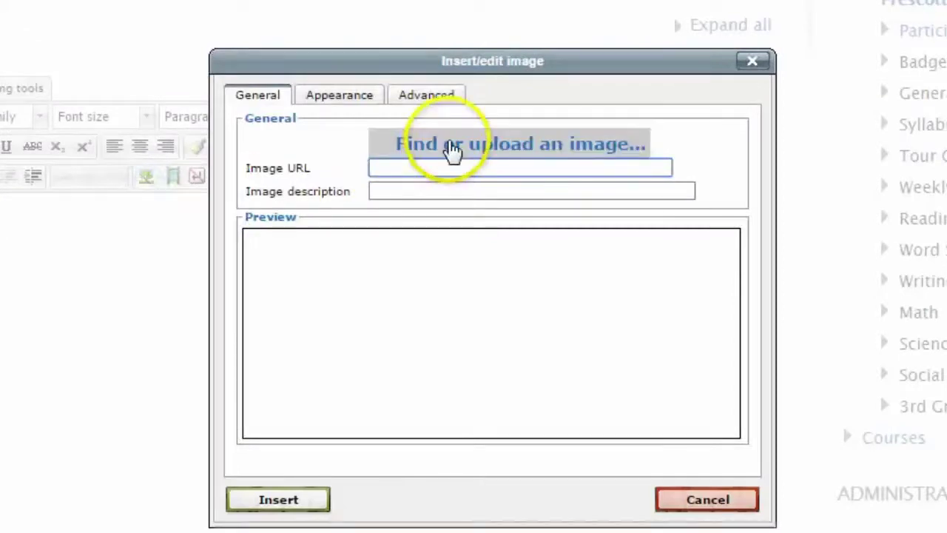
{"action": "left_click", "coordinate": [453, 147]}
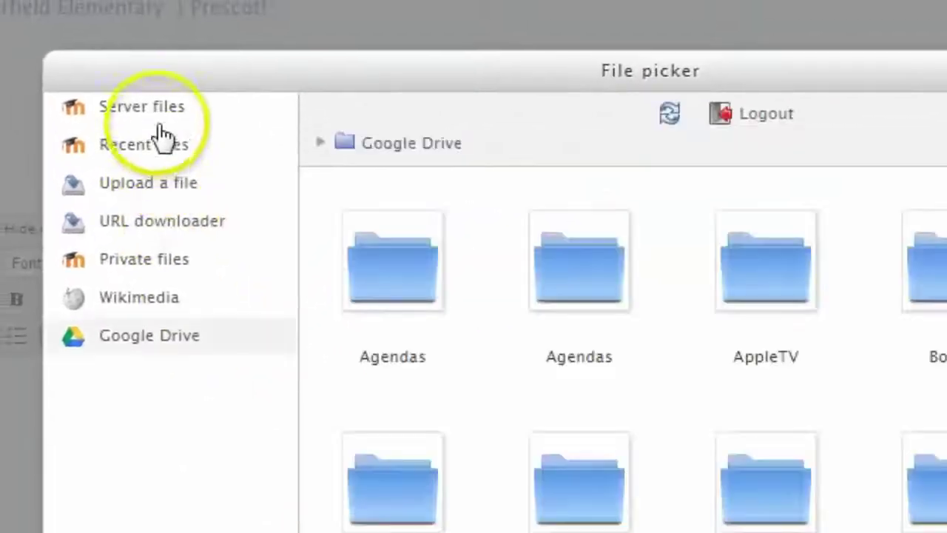
{"action": "left_click", "coordinate": [146, 152]}
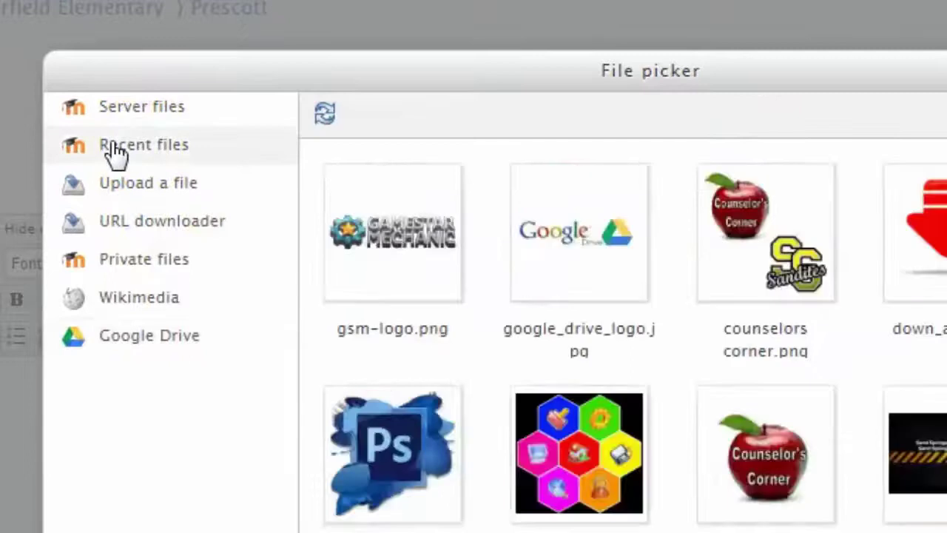
{"action": "left_click", "coordinate": [127, 151]}
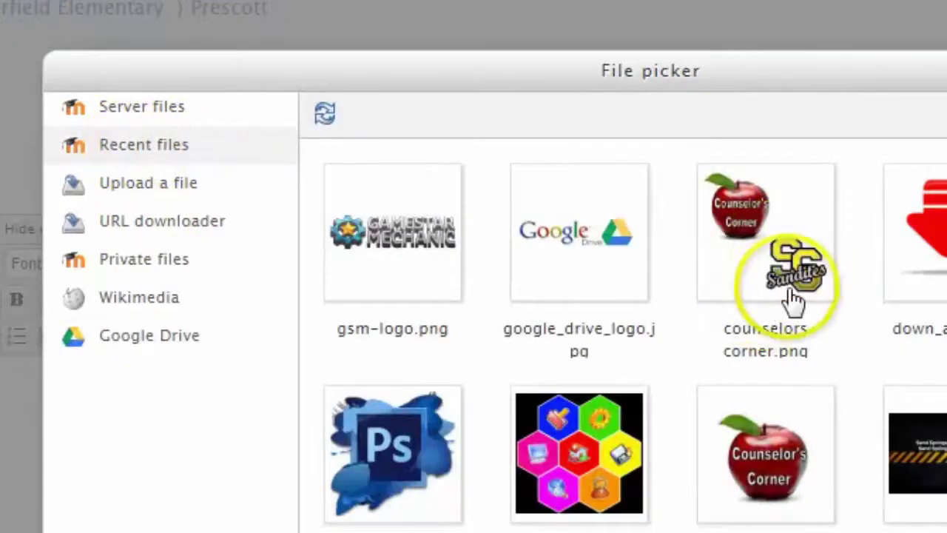
{"action": "left_click", "coordinate": [598, 248]}
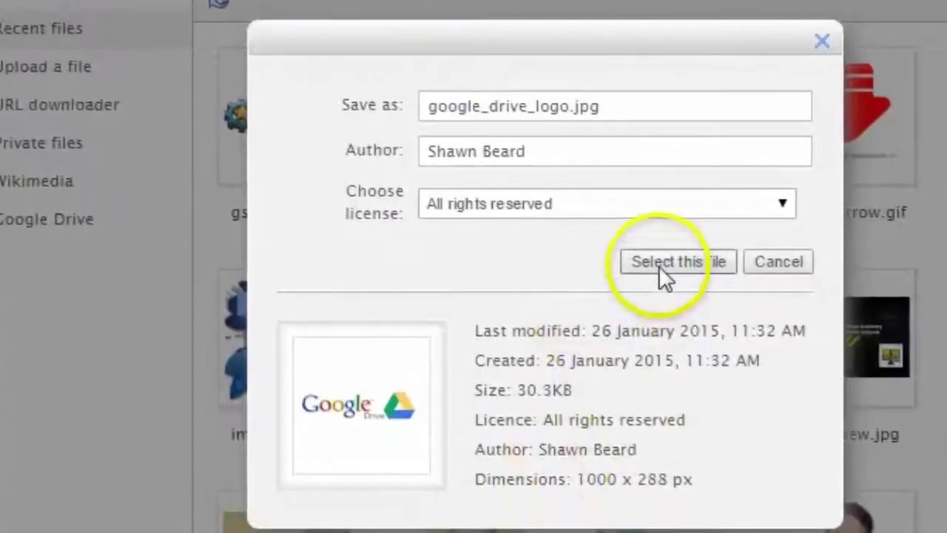
{"action": "left_click", "coordinate": [659, 265]}
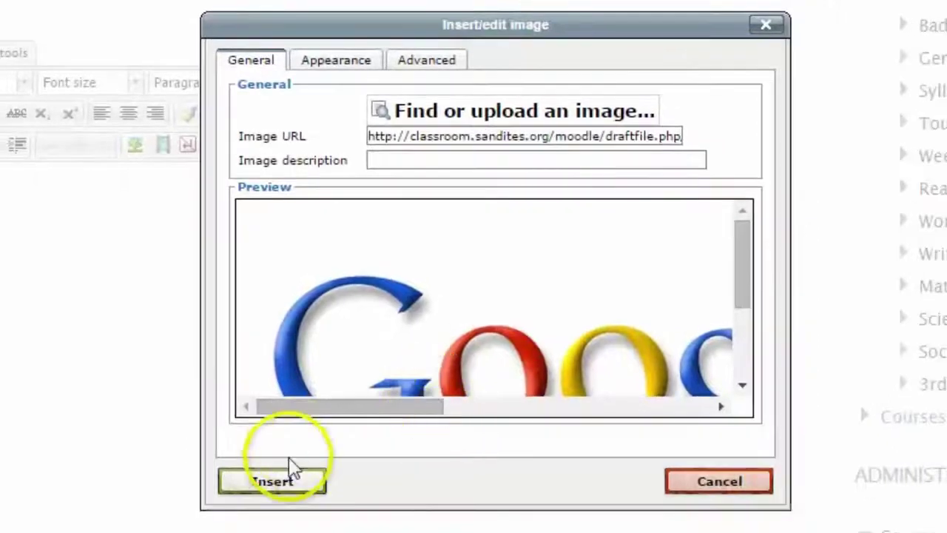
{"action": "left_click", "coordinate": [274, 489]}
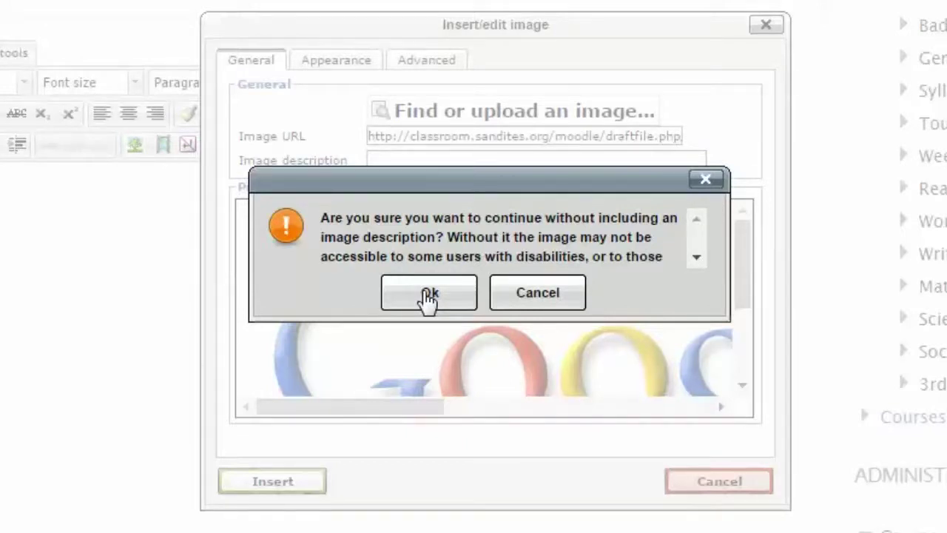
Step: Skip the image description, shrink the Google Drive logo to a small banner, and save the label
{"action": "left_click", "coordinate": [429, 293]}
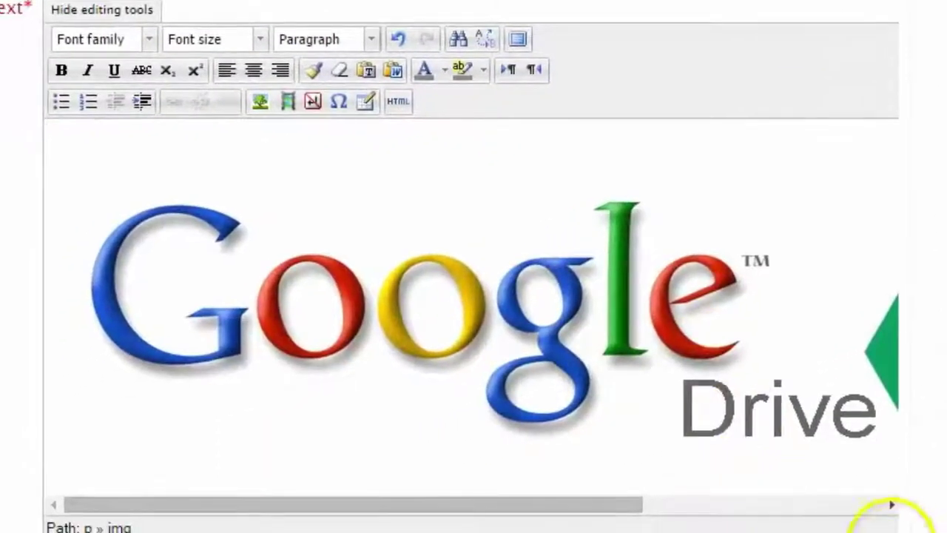
{"action": "left_click_drag", "start_coordinate": [597, 504], "coordinate": [850, 507]}
{"action": "left_click", "coordinate": [673, 368]}
{"action": "left_click_drag", "start_coordinate": [774, 511], "coordinate": [503, 504]}
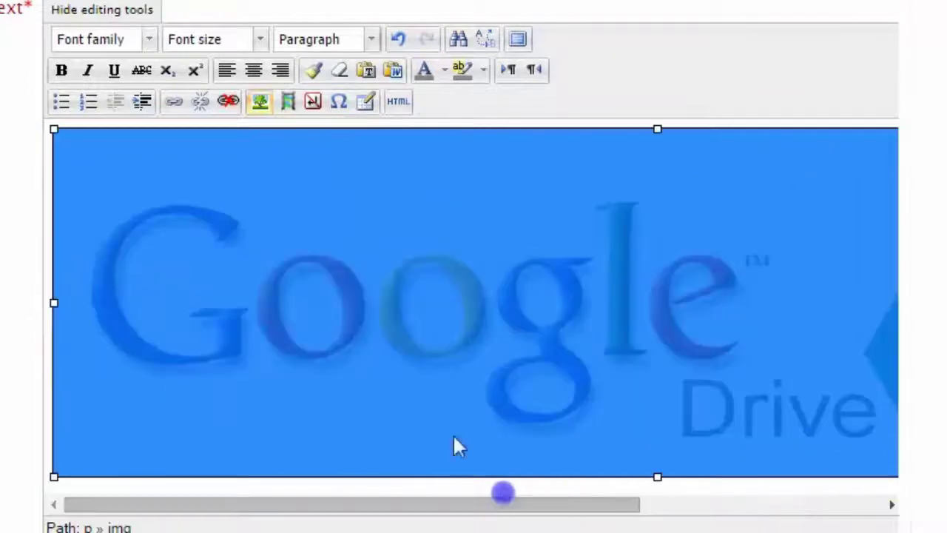
{"action": "left_click_drag", "start_coordinate": [55, 477], "coordinate": [498, 312]}
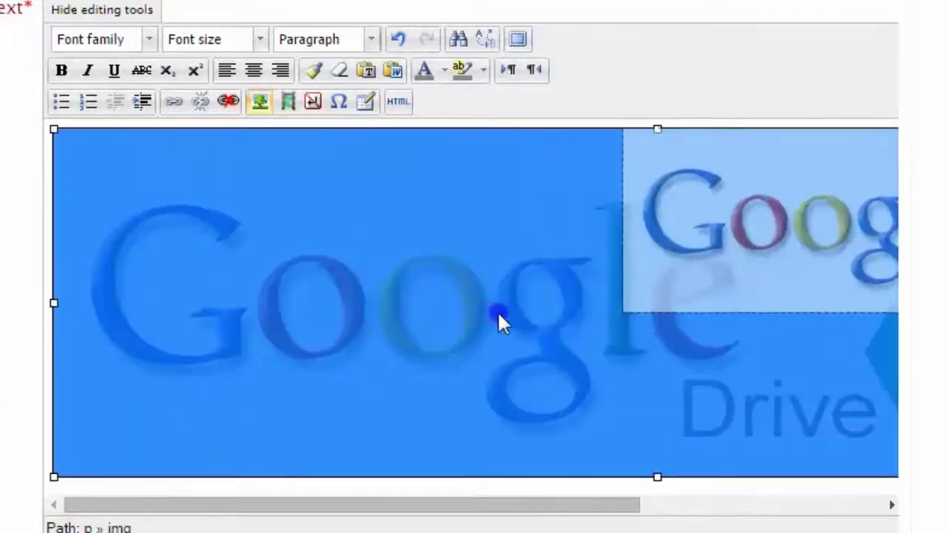
{"action": "left_click_drag", "start_coordinate": [606, 313], "coordinate": [594, 333]}
{"action": "left_click", "coordinate": [577, 392]}
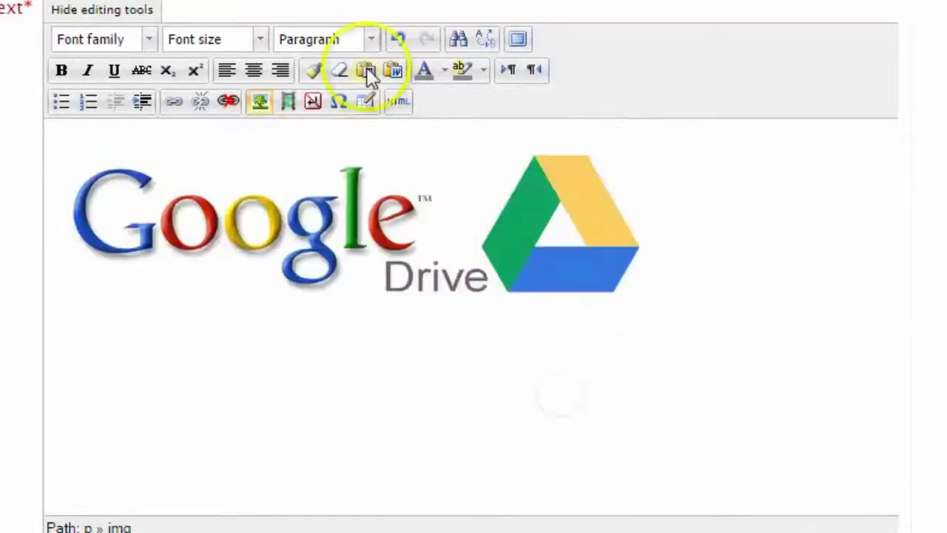
{"action": "scroll", "coordinate": [296, 370], "scroll_direction": "down", "scroll_amount": 3}
{"action": "left_click", "coordinate": [154, 510]}
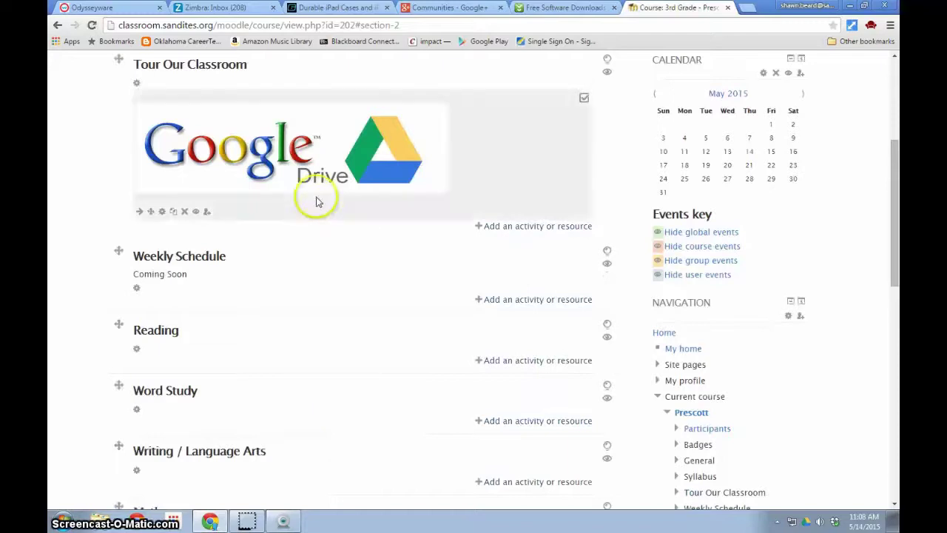
Step: Scroll the course page to view the Google Drive logo label under Tour Our Classroom
{"action": "scroll", "coordinate": [499, 231], "scroll_direction": "up", "scroll_amount": 4}
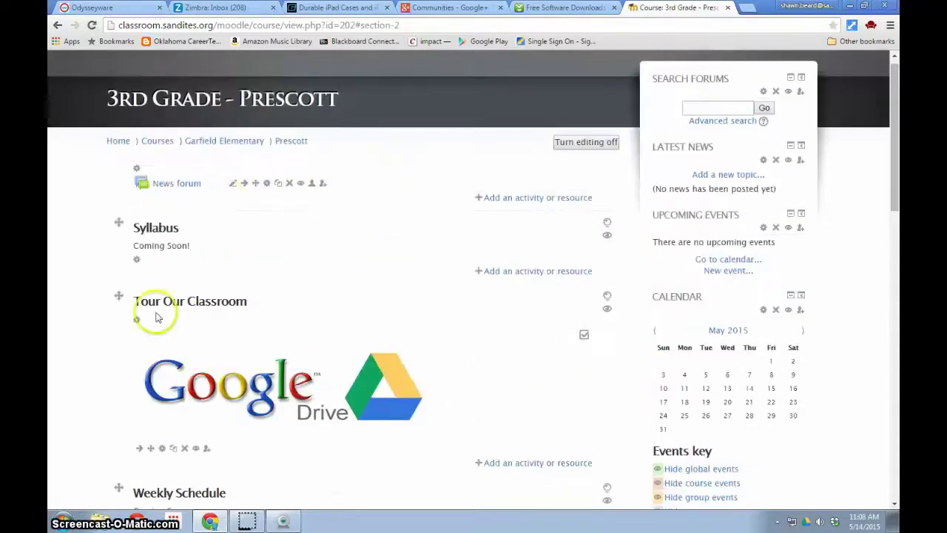
{"action": "scroll", "coordinate": [392, 370], "scroll_direction": "down", "scroll_amount": 1}
{"action": "scroll", "coordinate": [392, 373], "scroll_direction": "down", "scroll_amount": 8}
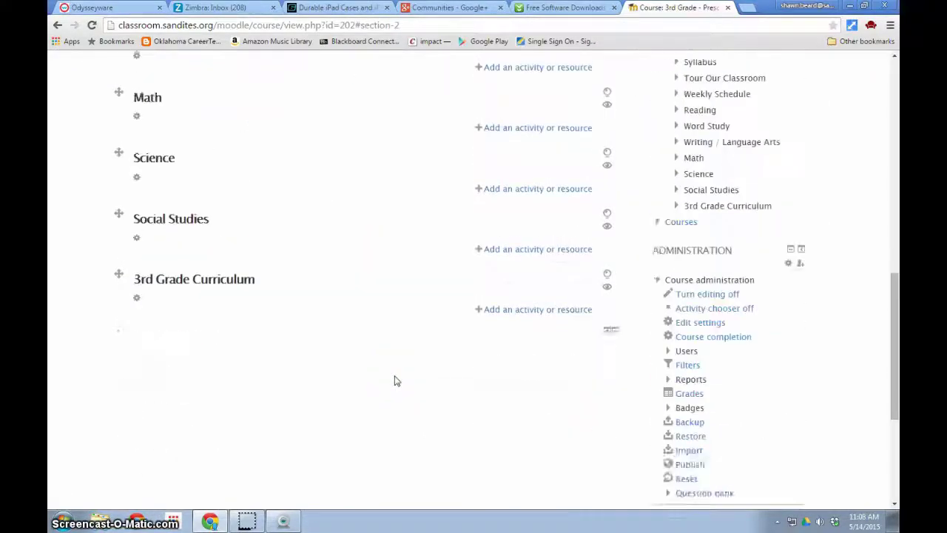
{"action": "scroll", "coordinate": [395, 379], "scroll_direction": "up", "scroll_amount": 6}
{"action": "scroll", "coordinate": [396, 380], "scroll_direction": "up", "scroll_amount": 3}
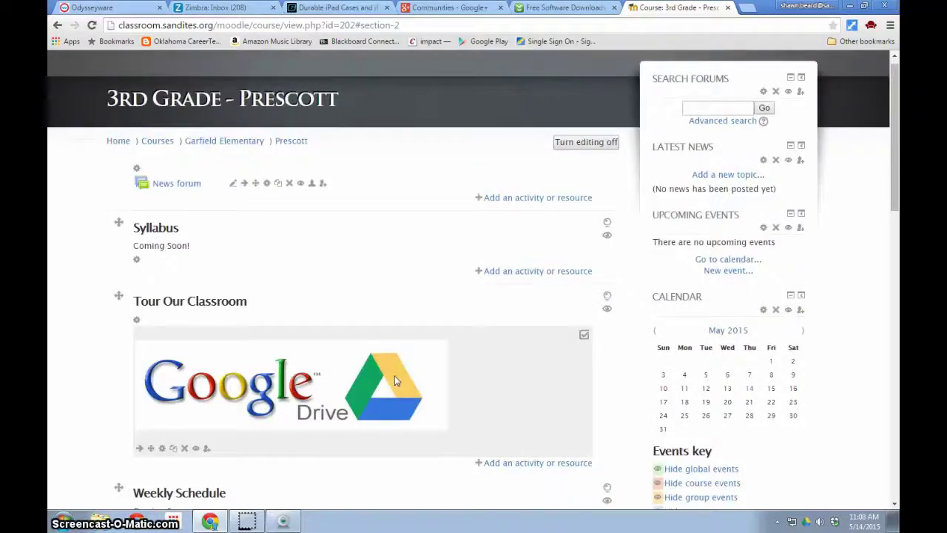